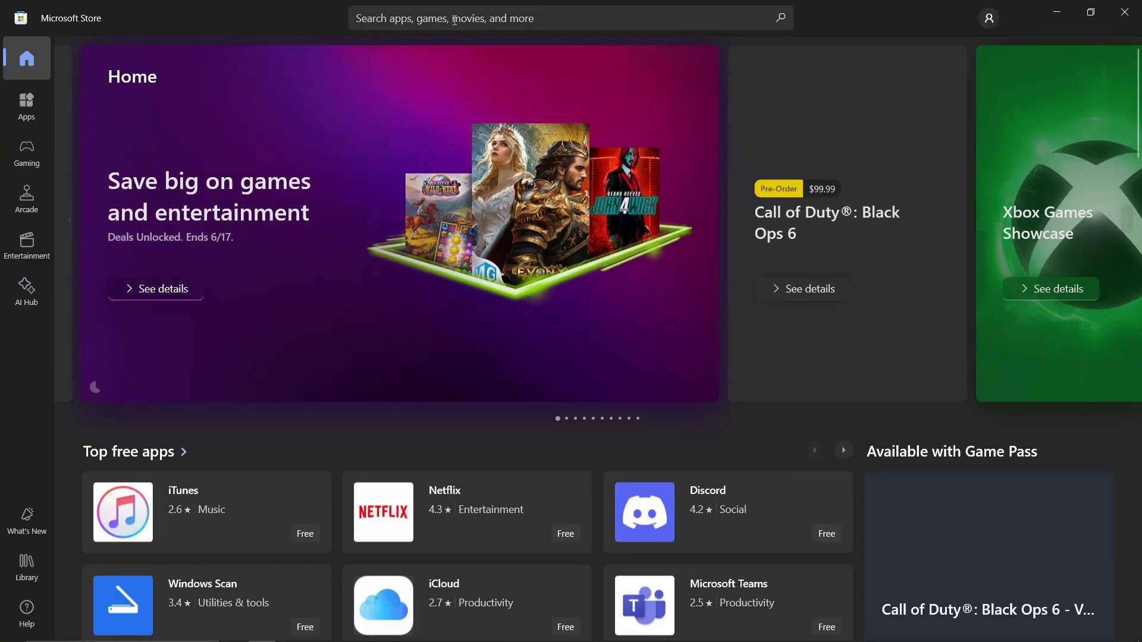
Search the Microsoft Store for 'Clipchamp'
click(571, 18)
text(Clipchamp)
key(Return)
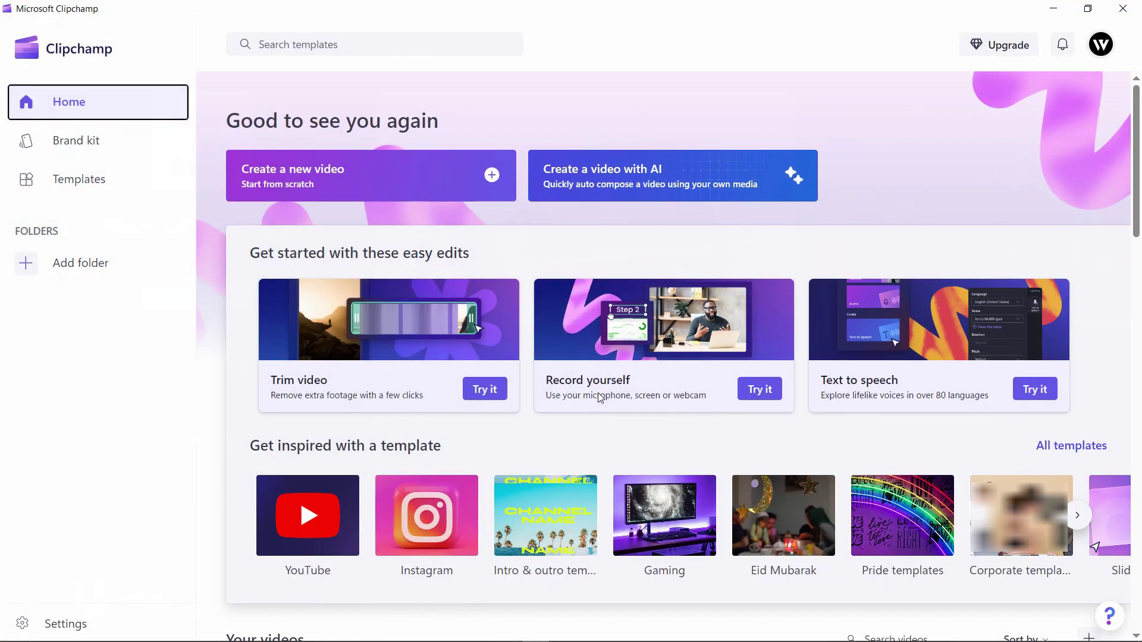
Create a new video, import Nature.mp4 into Your media and drag it onto the timeline
click(414, 191)
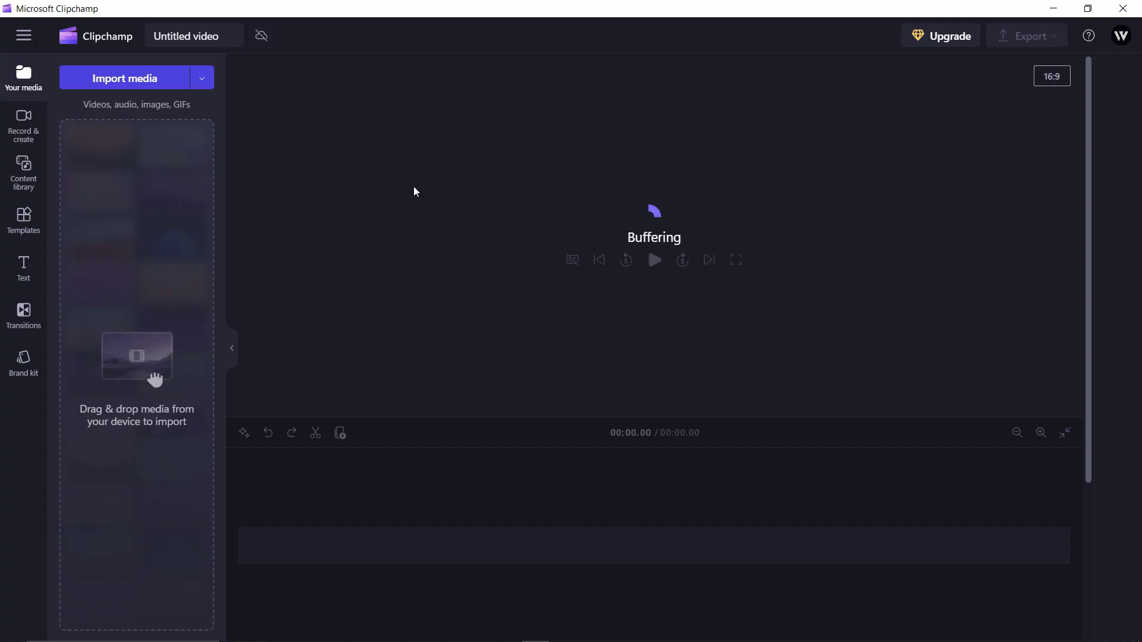
key(alt+Tab)
drag(469, 200, 142, 199)
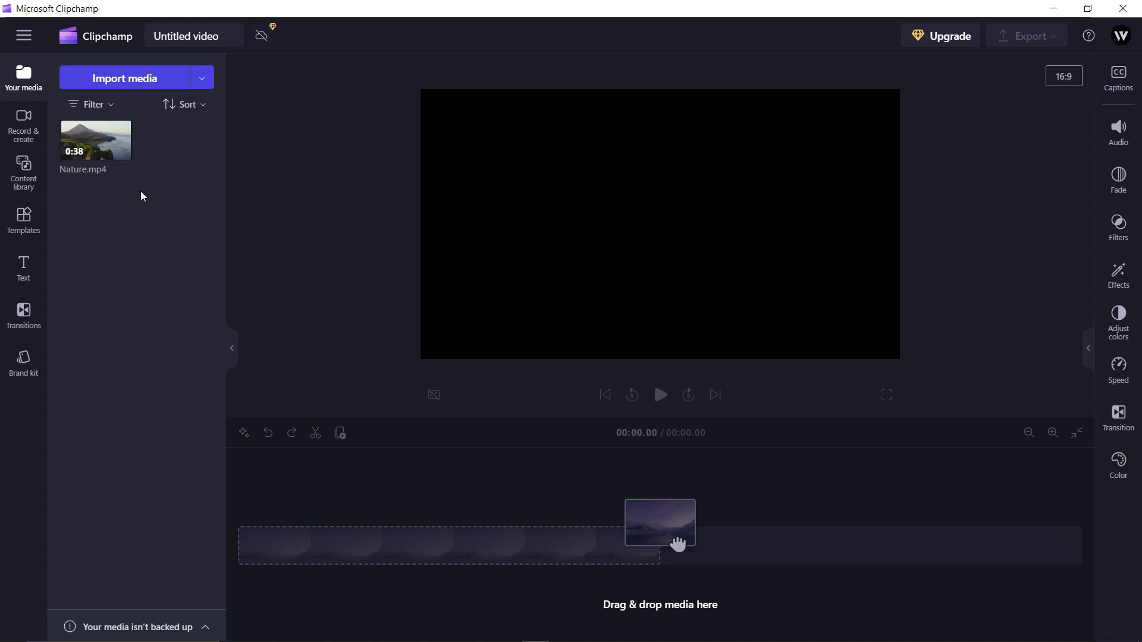
drag(85, 143, 301, 529)
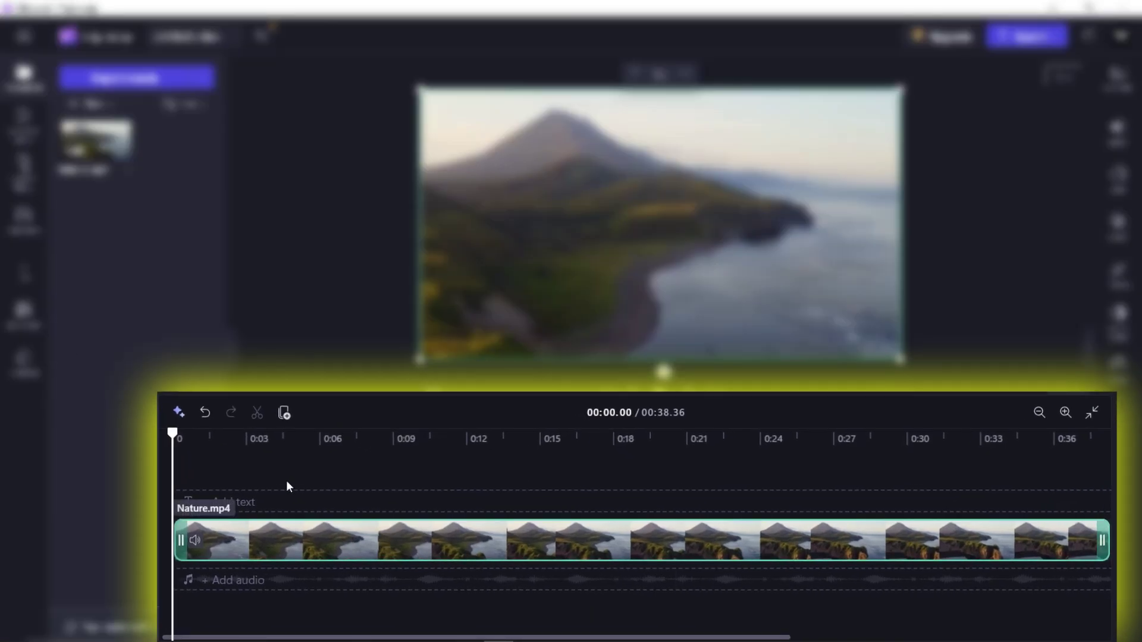
Split the Nature.mp4 clip at 0:05.59 and again at 00:11.64
click(257, 412)
click(457, 439)
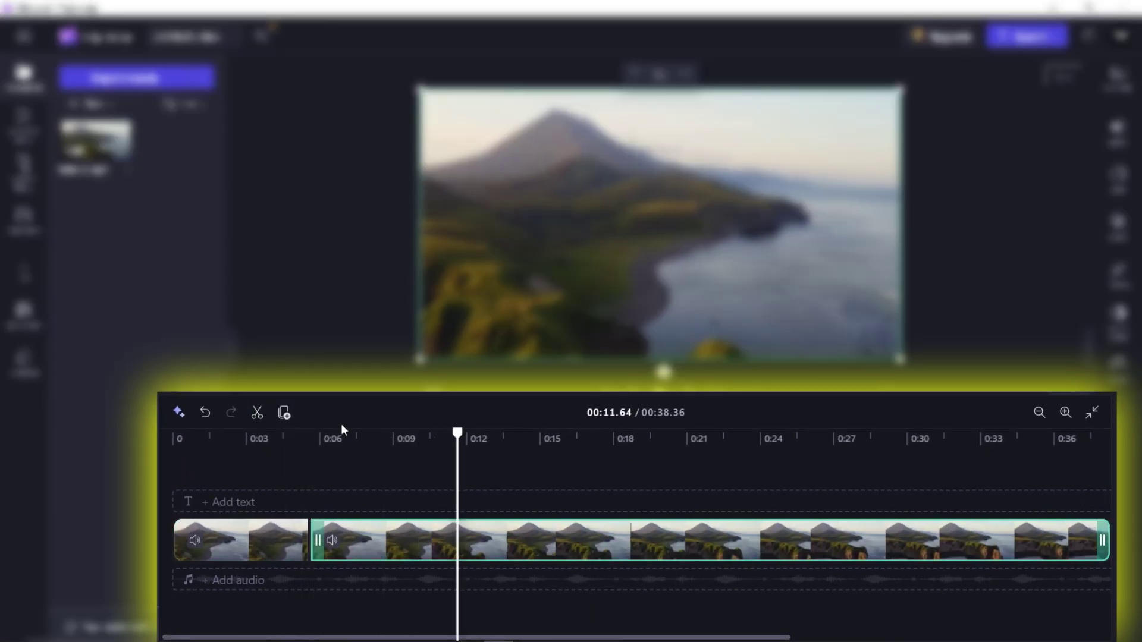
click(259, 412)
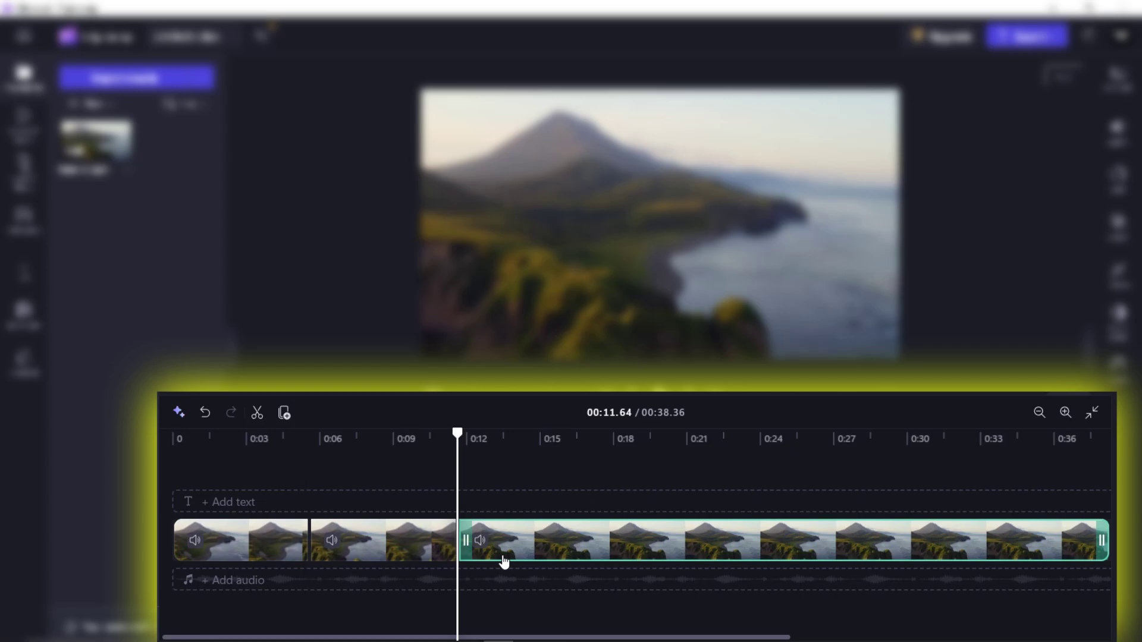
Zoom the timeline out three steps, then back in one
click(1039, 426)
click(1039, 426)
click(1039, 426)
click(1065, 417)
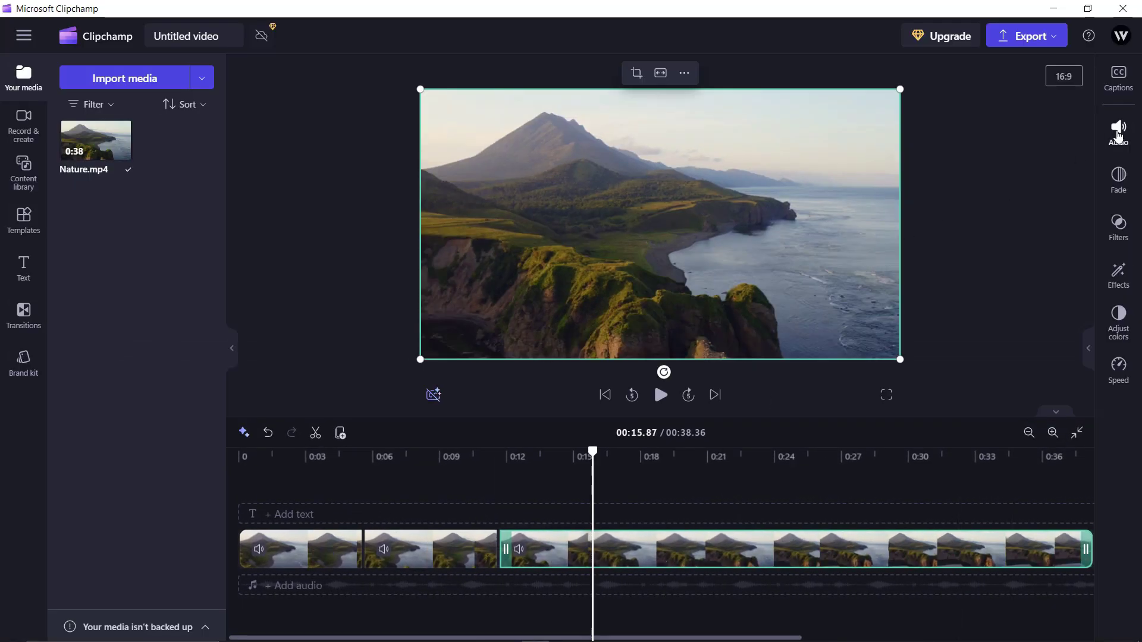
Look through the clip's Audio, Effects and Speed settings
click(1118, 134)
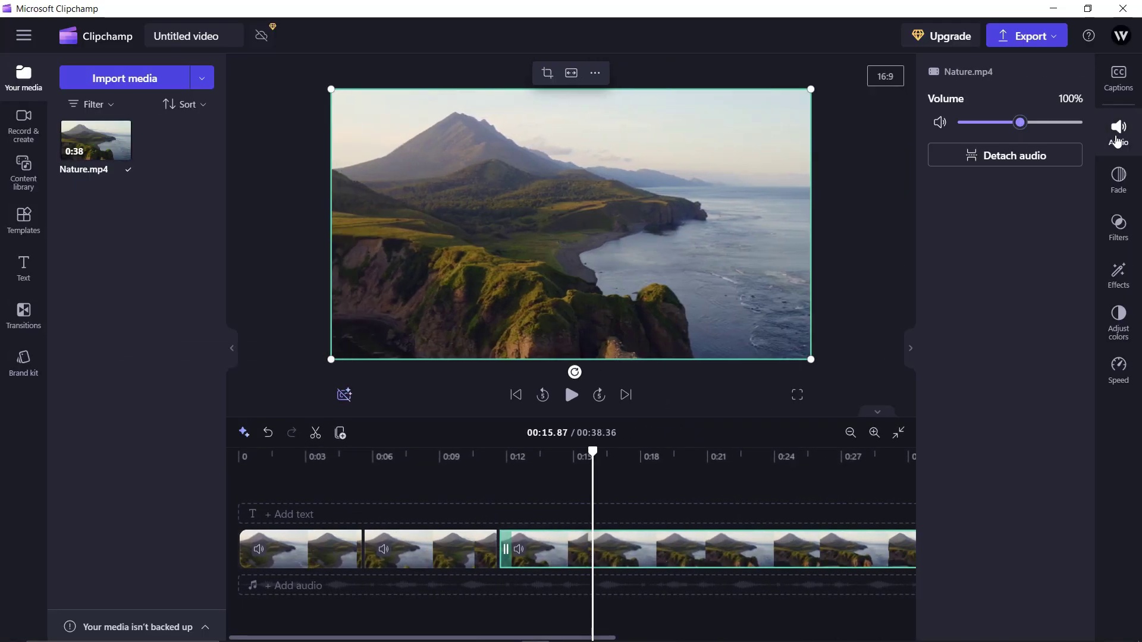
click(1113, 272)
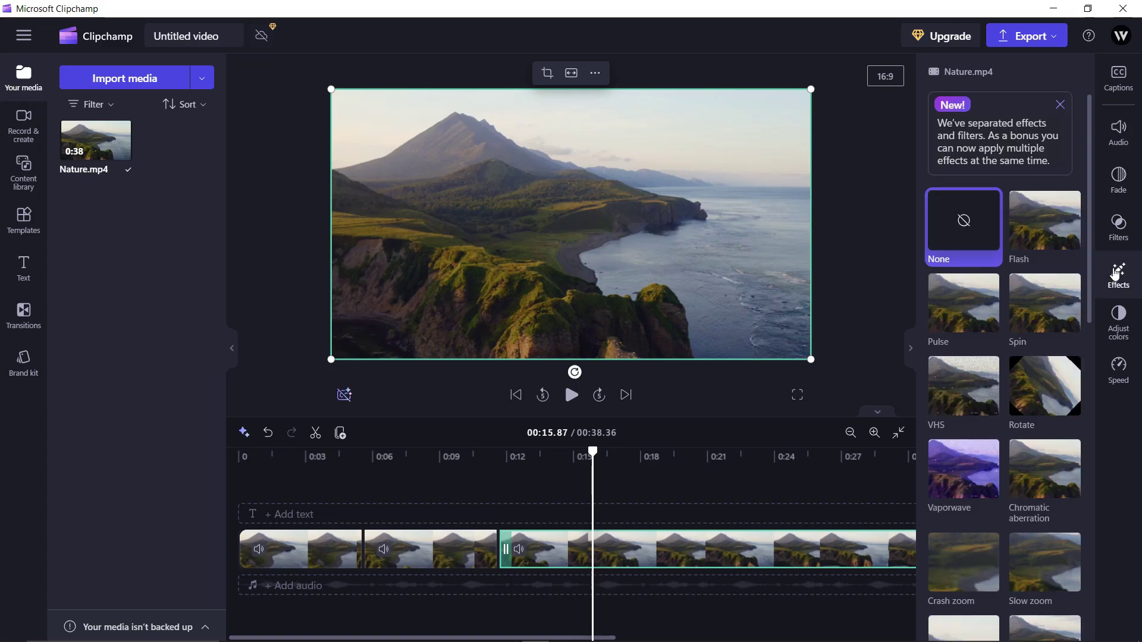
click(1115, 370)
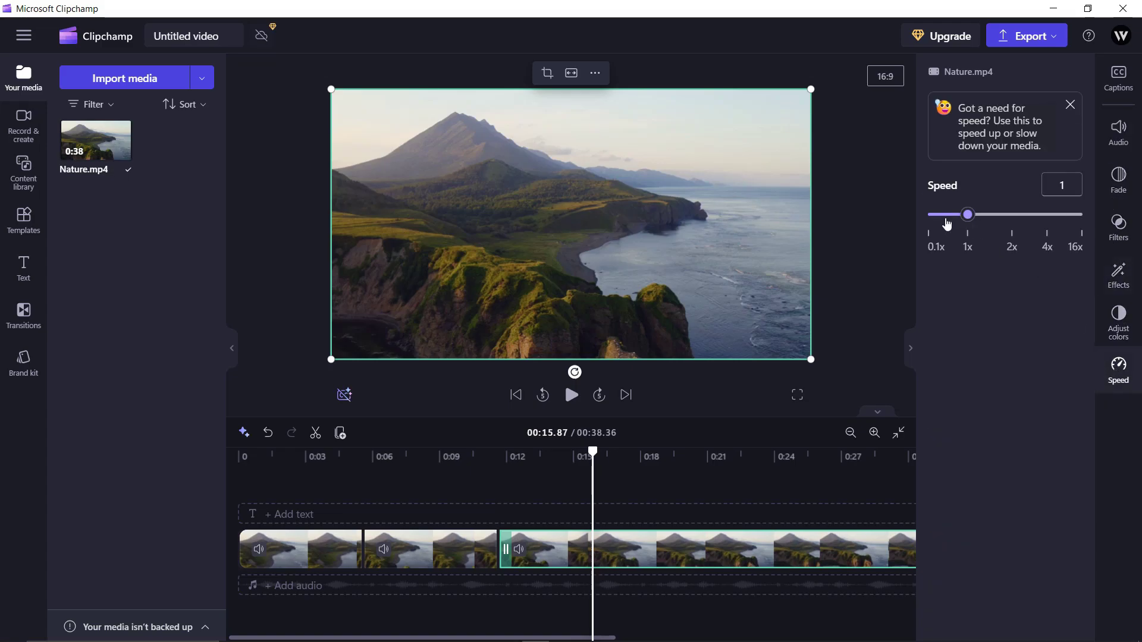
Browse the Content library, then add a Text to speech clip from Record & create
click(19, 185)
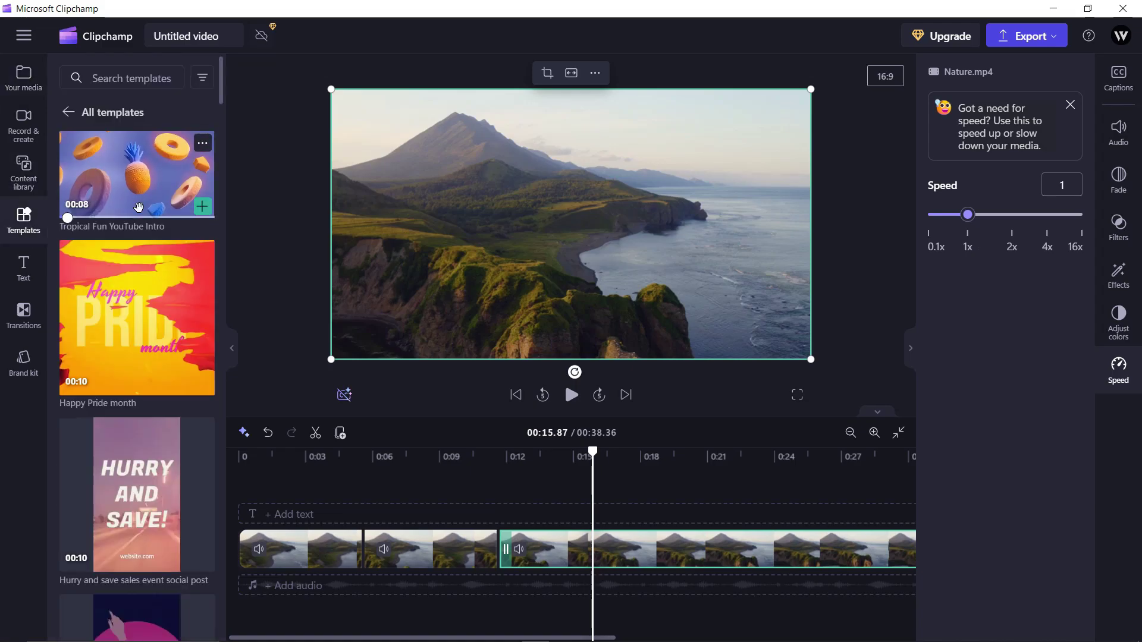
scroll(139, 207, down, 4)
scroll(125, 275, down, 4)
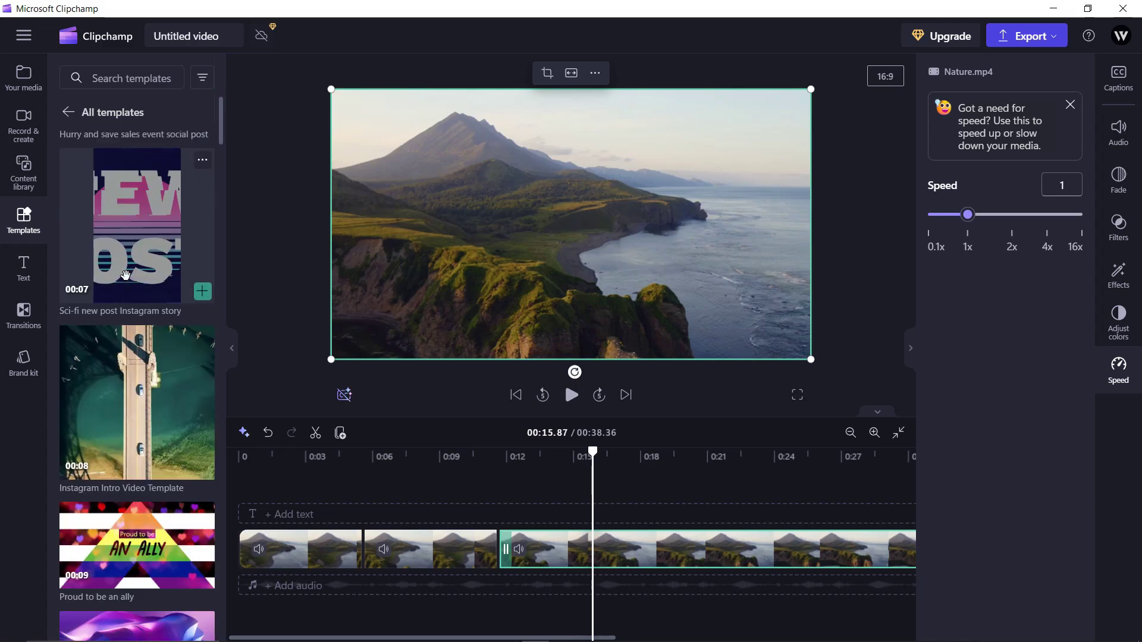
scroll(126, 276, down, 4)
scroll(119, 309, down, 4)
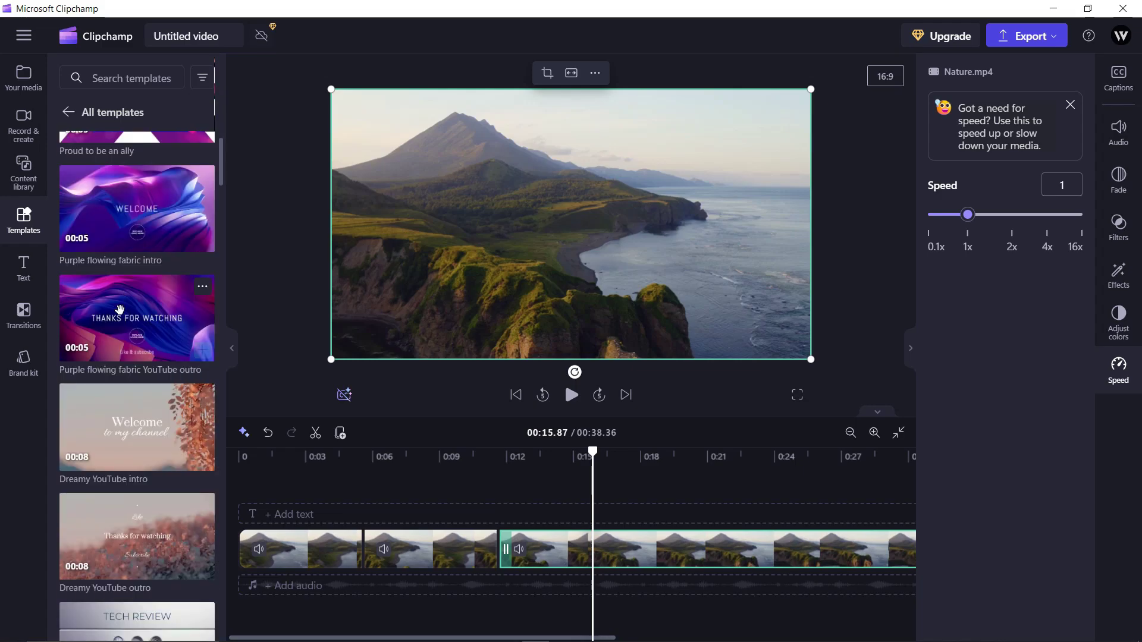
click(20, 128)
click(130, 479)
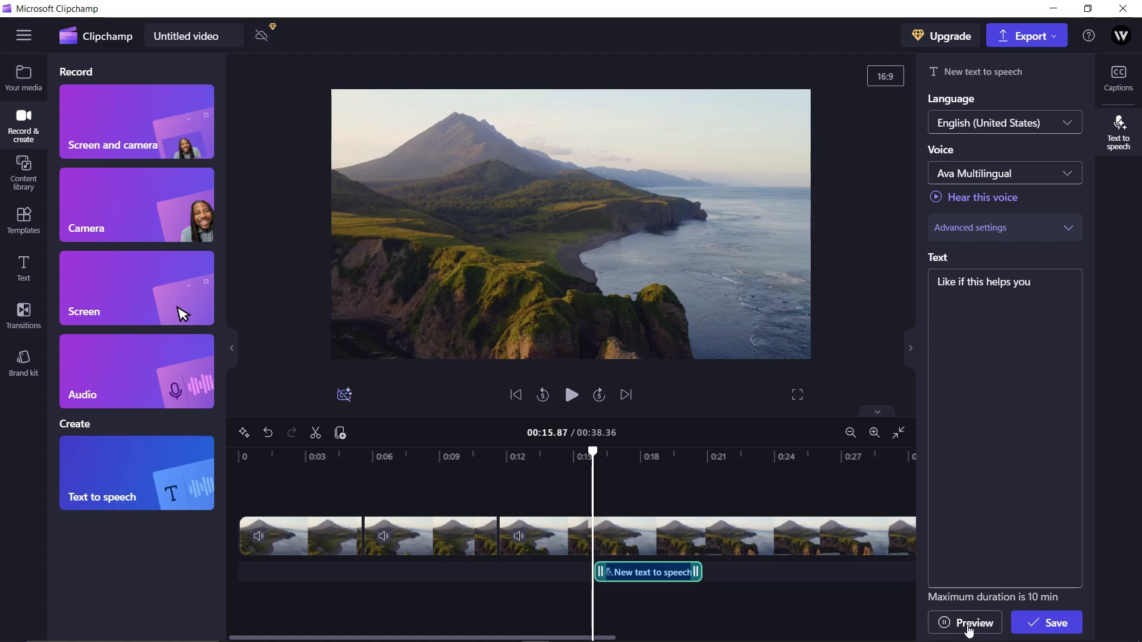
Move the playhead to about 27 seconds and export the video at 1080p
click(841, 580)
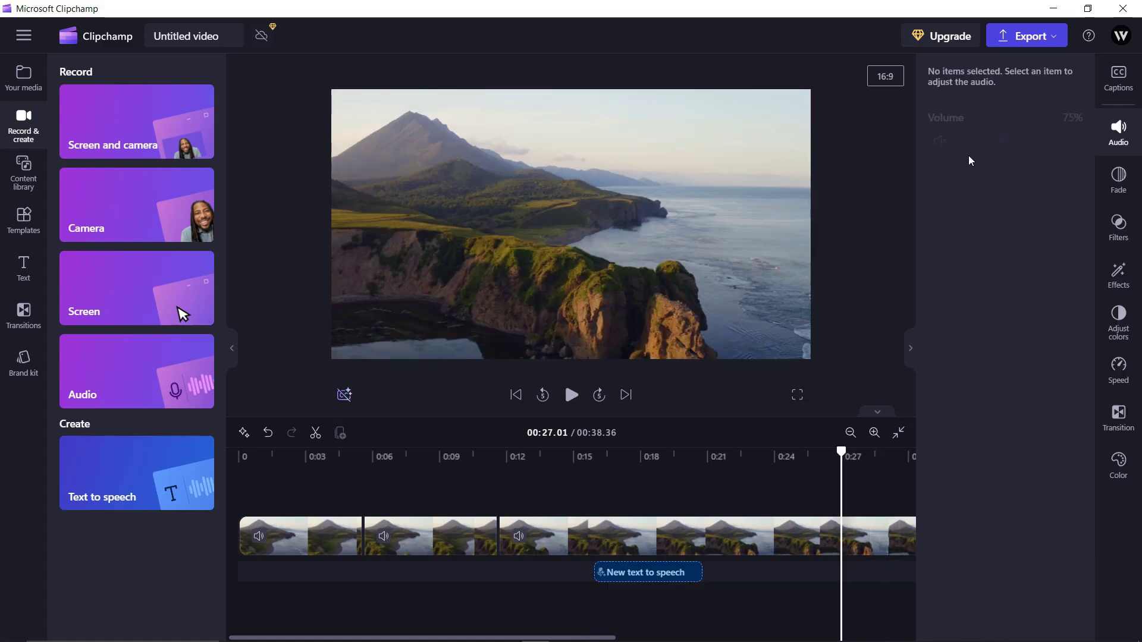
click(1026, 40)
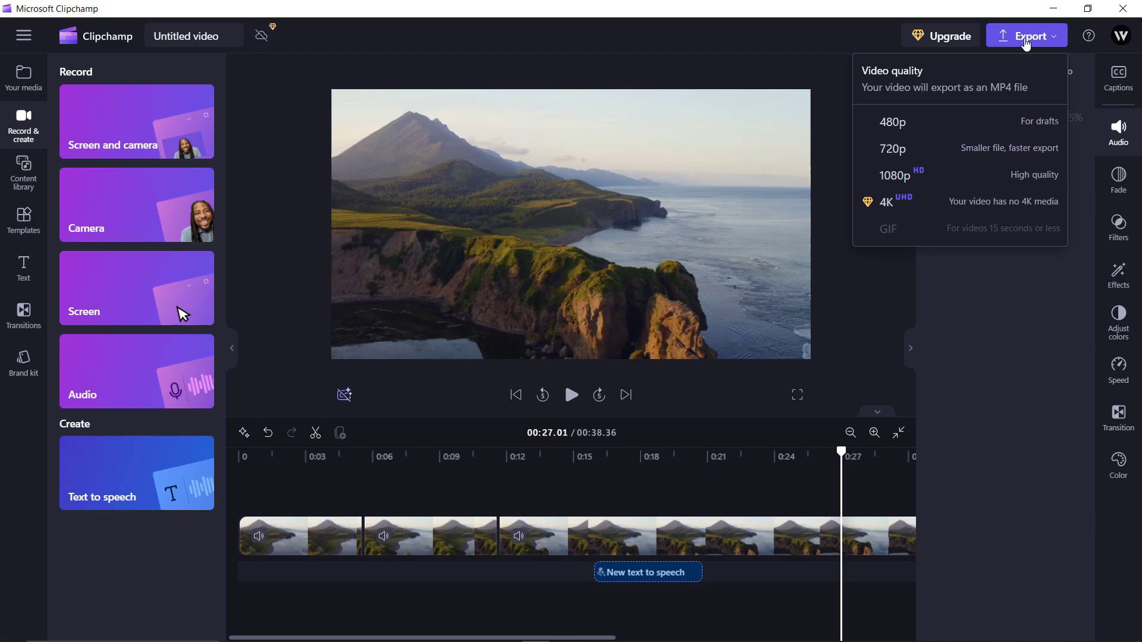
click(960, 188)
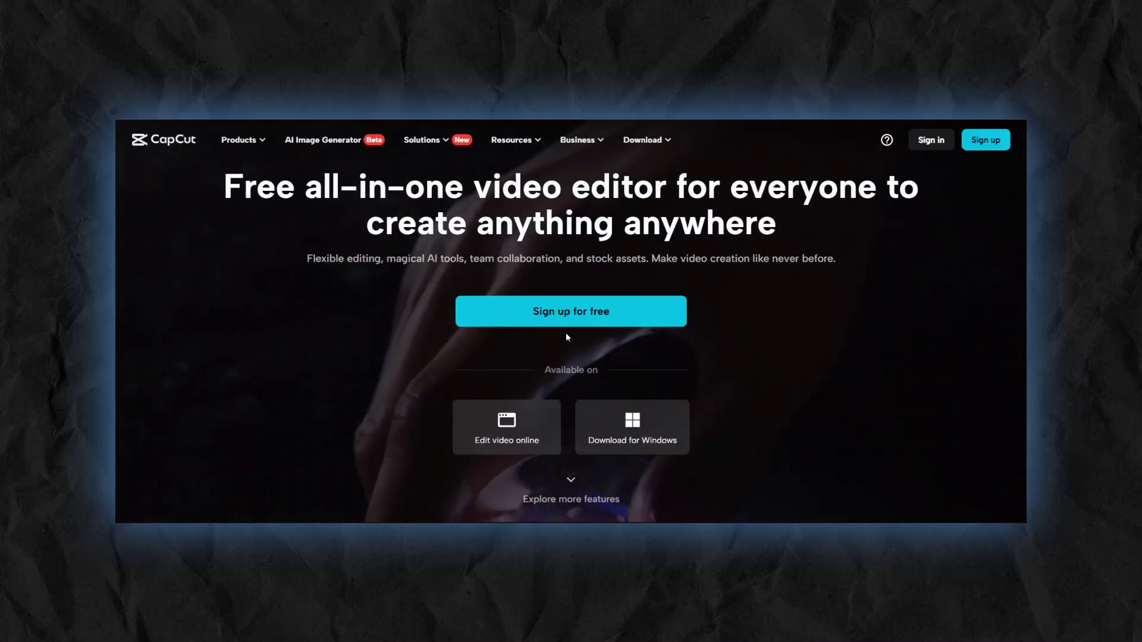
Scroll the CapCut homepage down to the Smart tools row with Remove background
scroll(566, 336, down, 10)
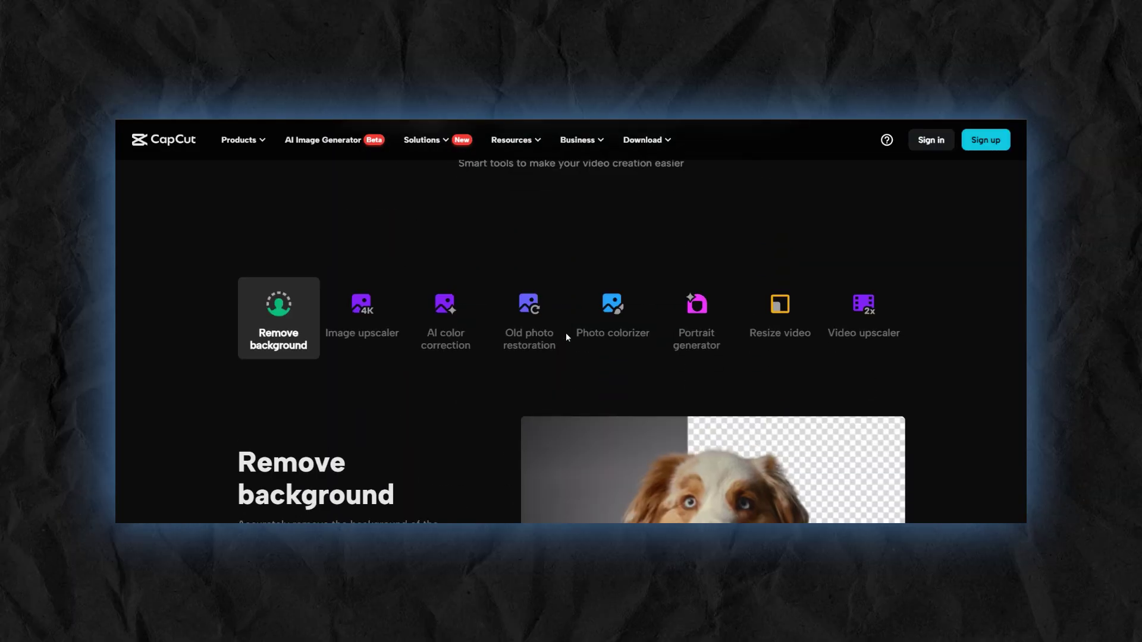
scroll(566, 333, down, 2)
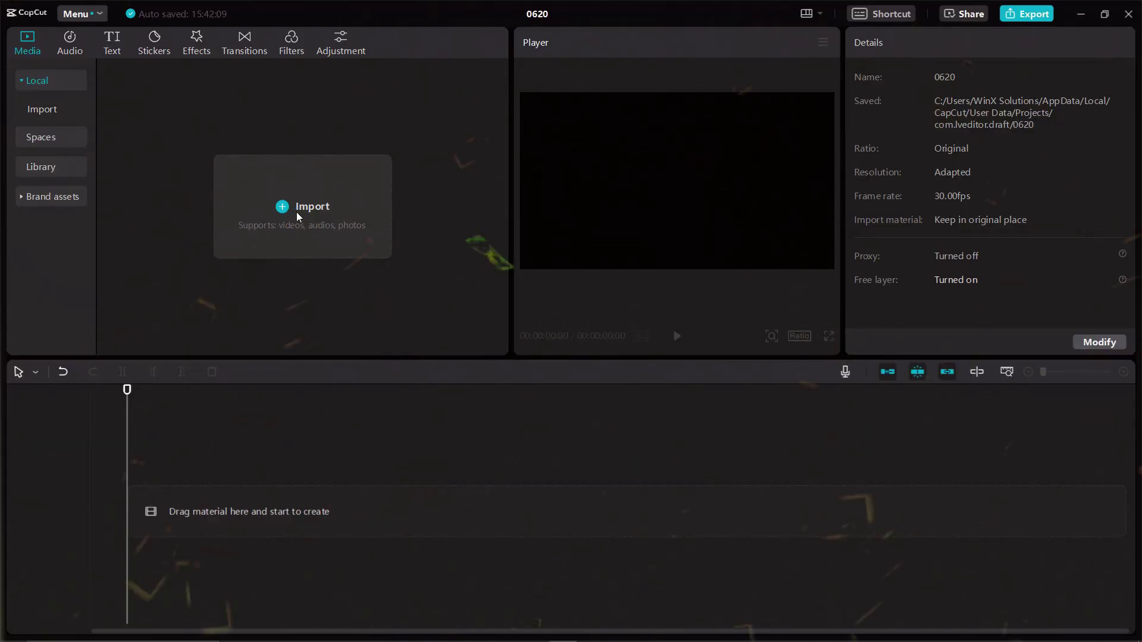
Import BypsssGPT.mp4 and place it on the timeline
click(288, 205)
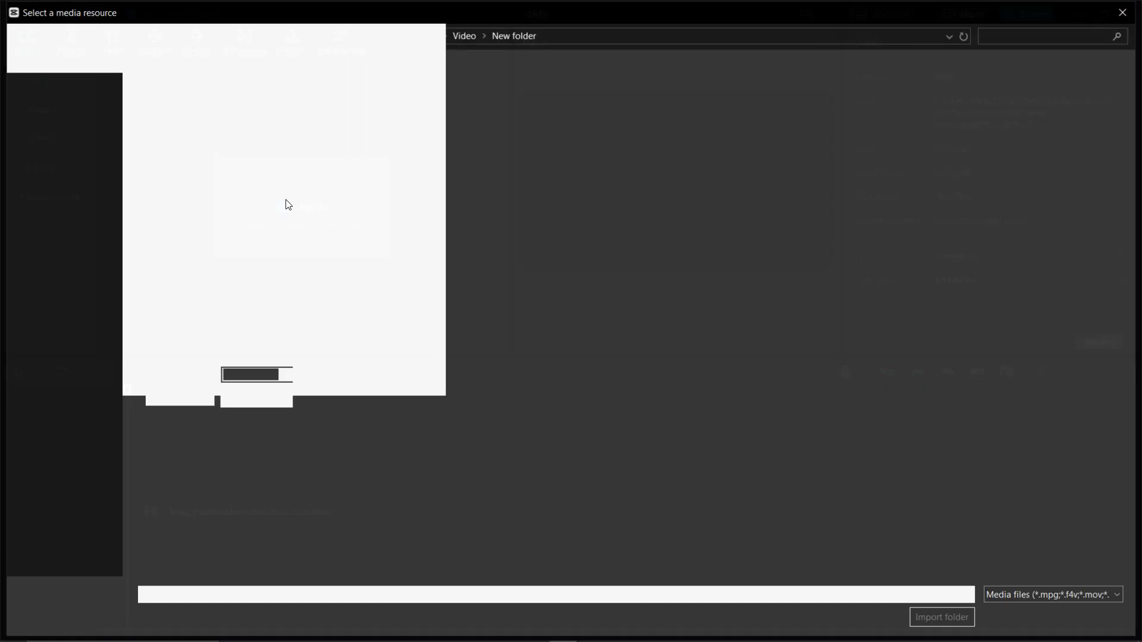
double_click(167, 134)
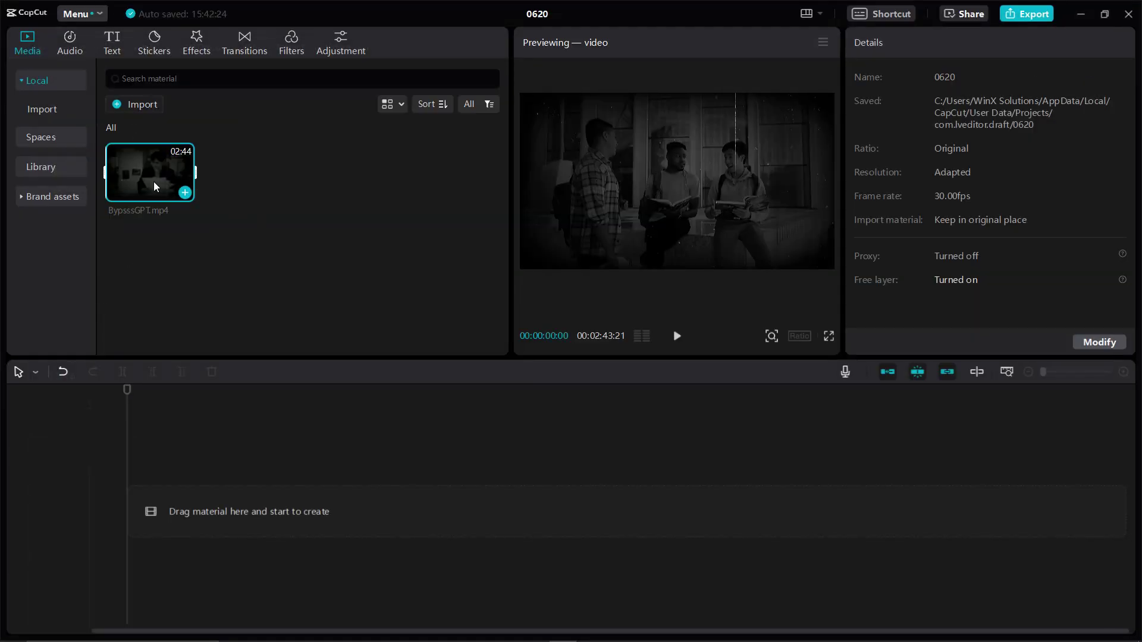
drag(154, 187, 153, 507)
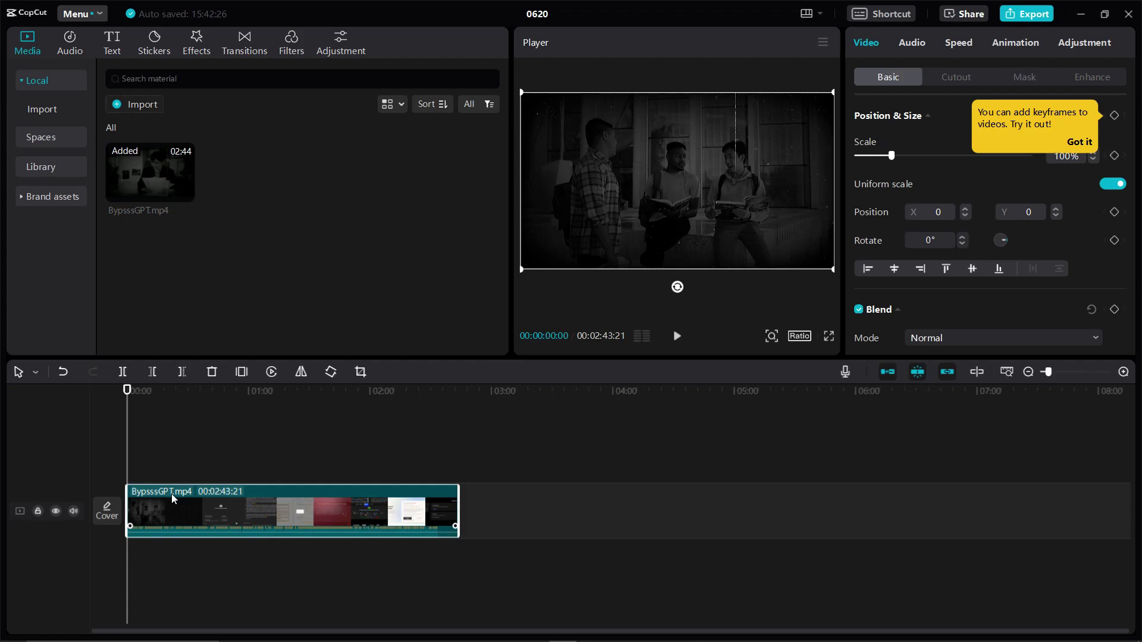
Glance at Stickers and Adjustment, then create English auto captions from Text > Auto captions
click(112, 43)
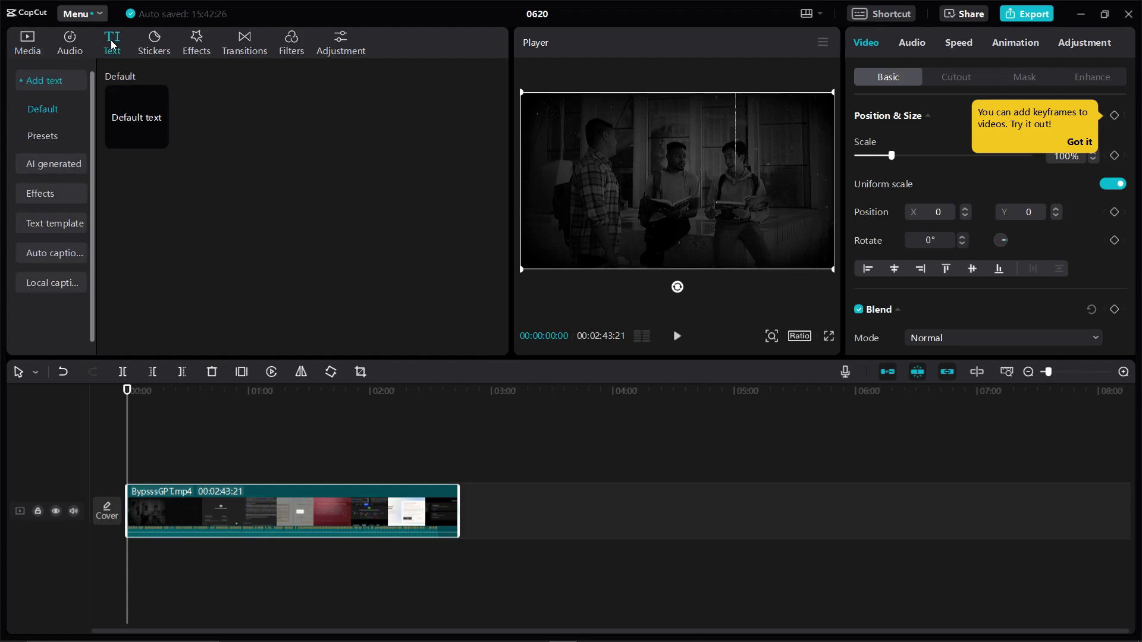
click(158, 53)
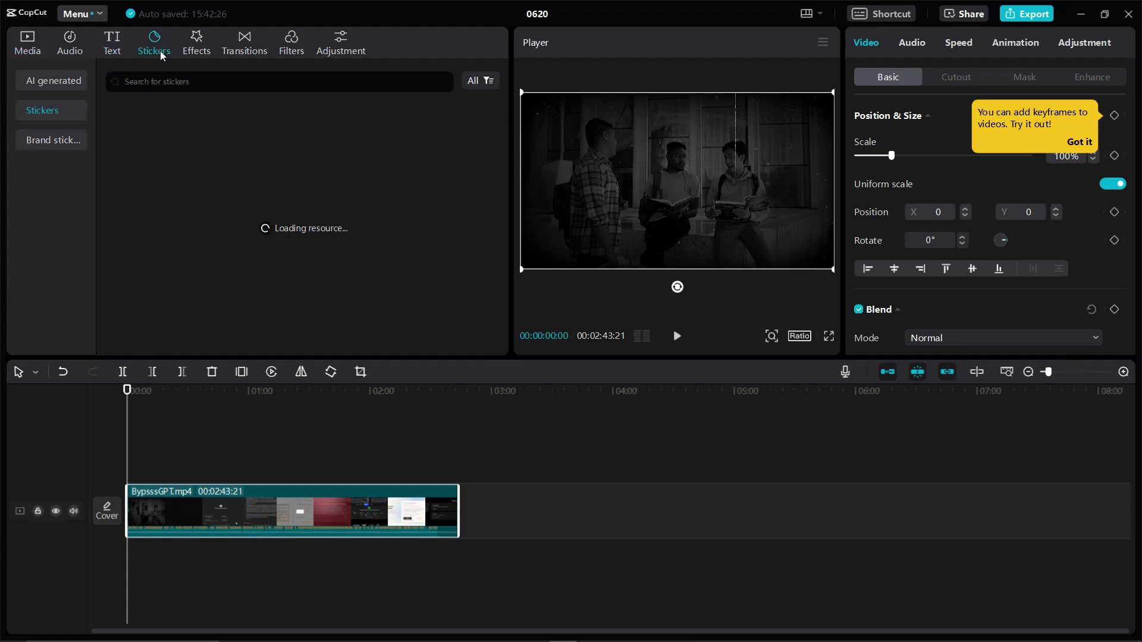
click(357, 51)
click(112, 43)
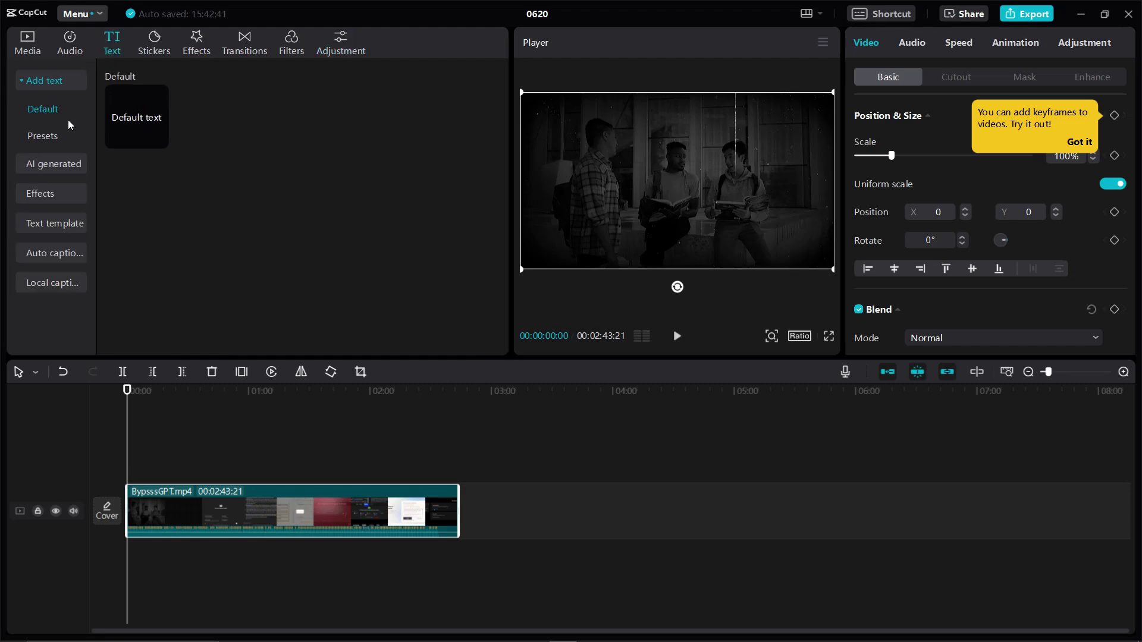
click(54, 200)
click(294, 284)
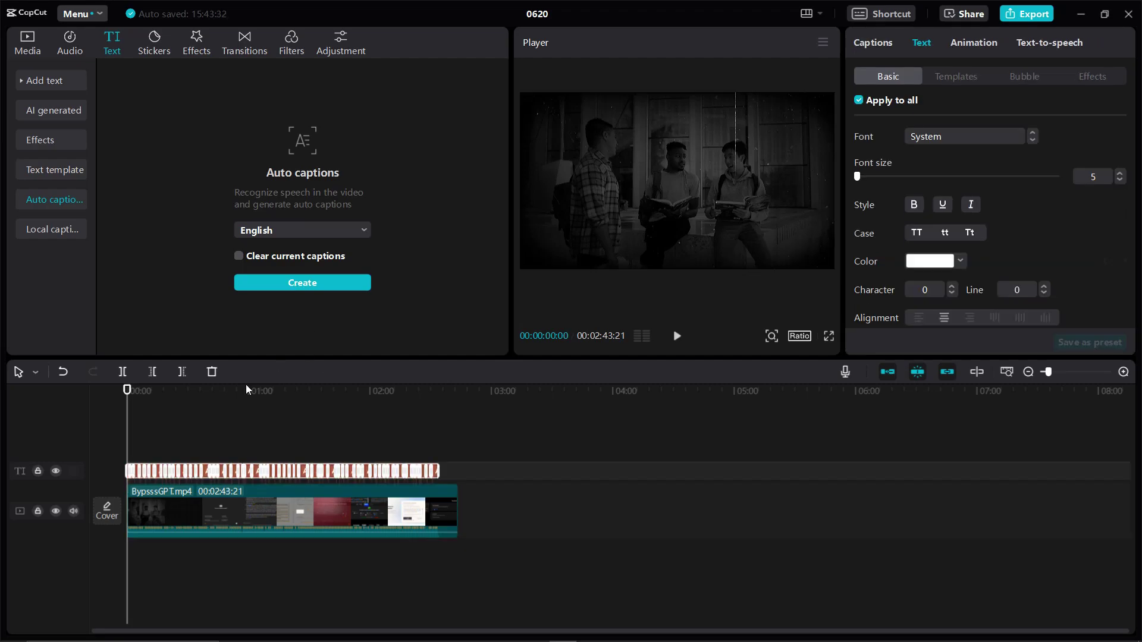
Zoom the timeline in on the captions, then browse the Media stock clip library
drag(1048, 375, 1072, 373)
click(177, 399)
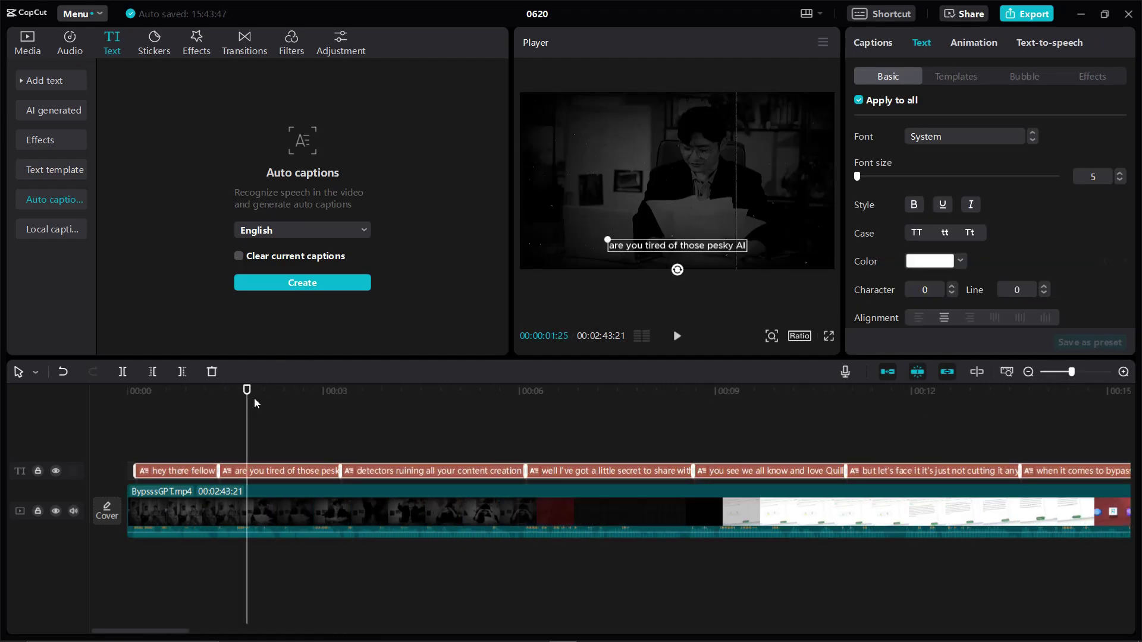
click(23, 51)
click(46, 166)
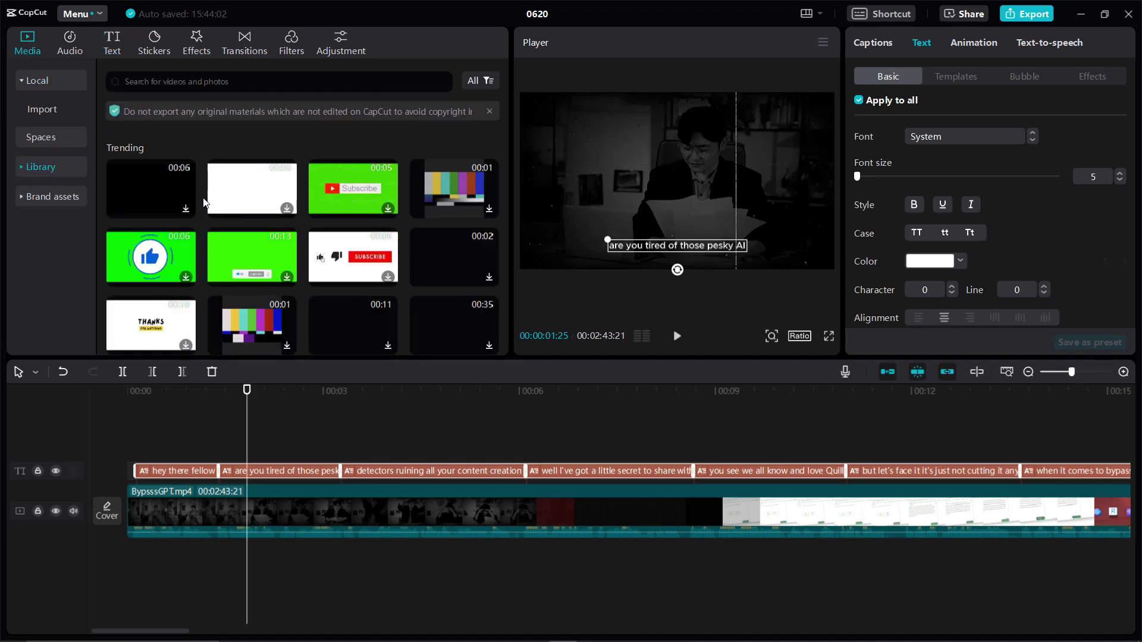
Browse the audio library's Music list, then its Sound effects
click(70, 45)
scroll(205, 214, down, 5)
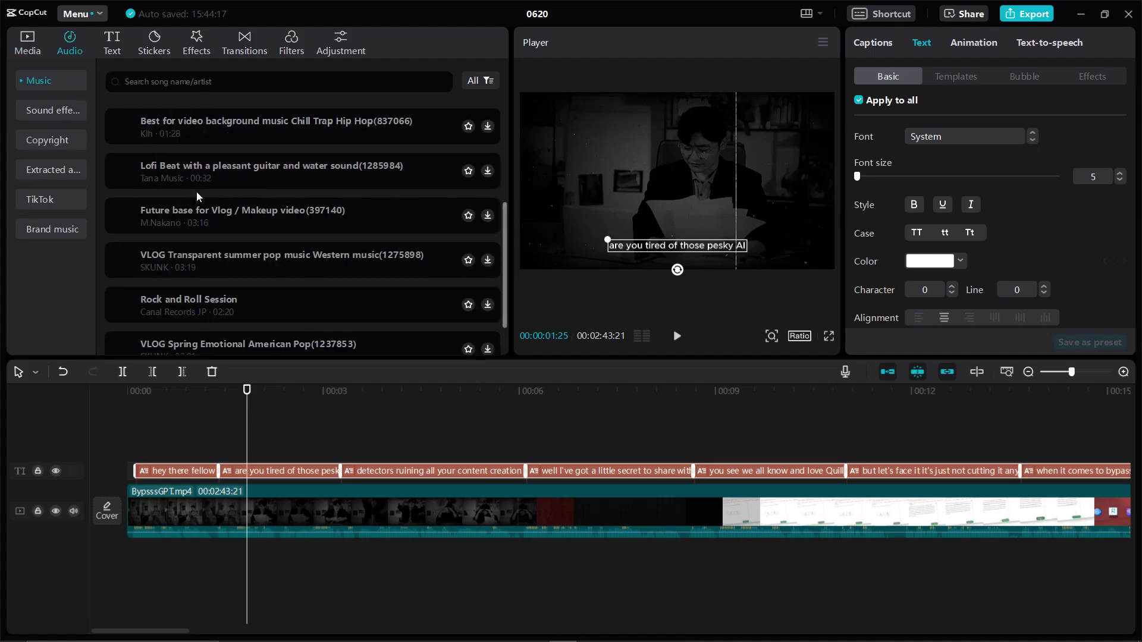
click(56, 113)
scroll(261, 220, down, 8)
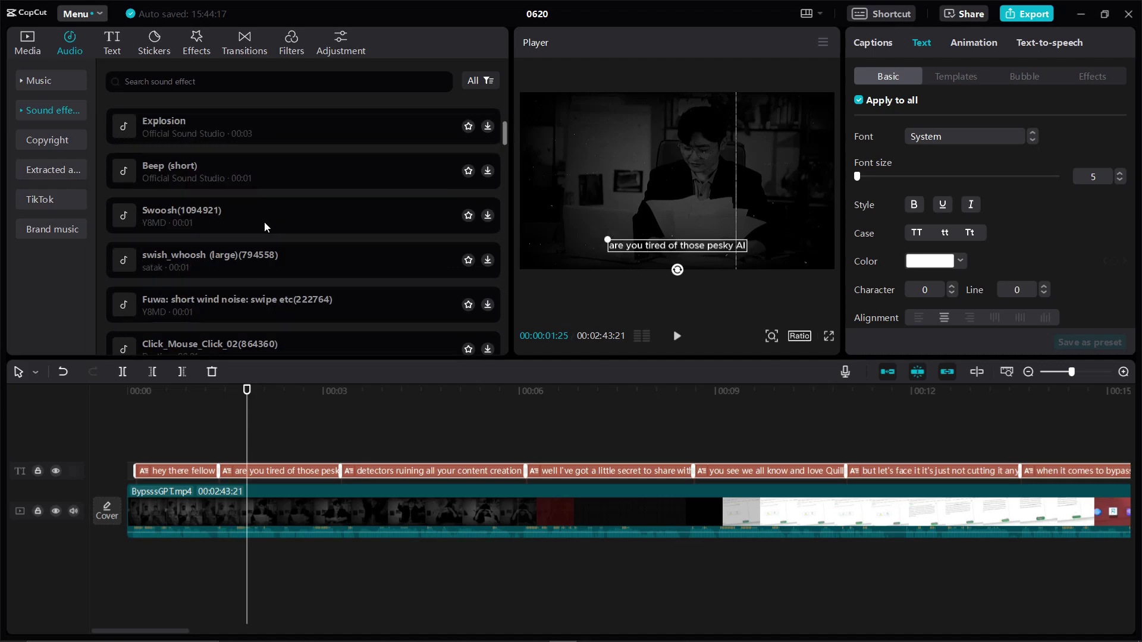
Preview the Image upscaler, AI color correction and Old photo restoration features
scroll(265, 237, down, 2)
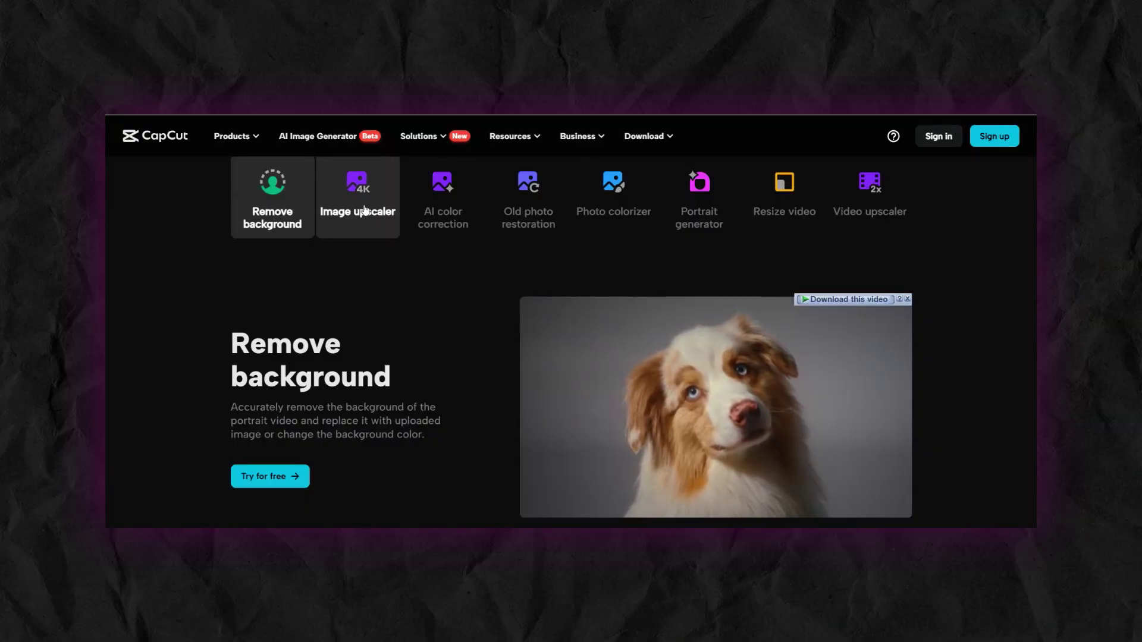
click(352, 198)
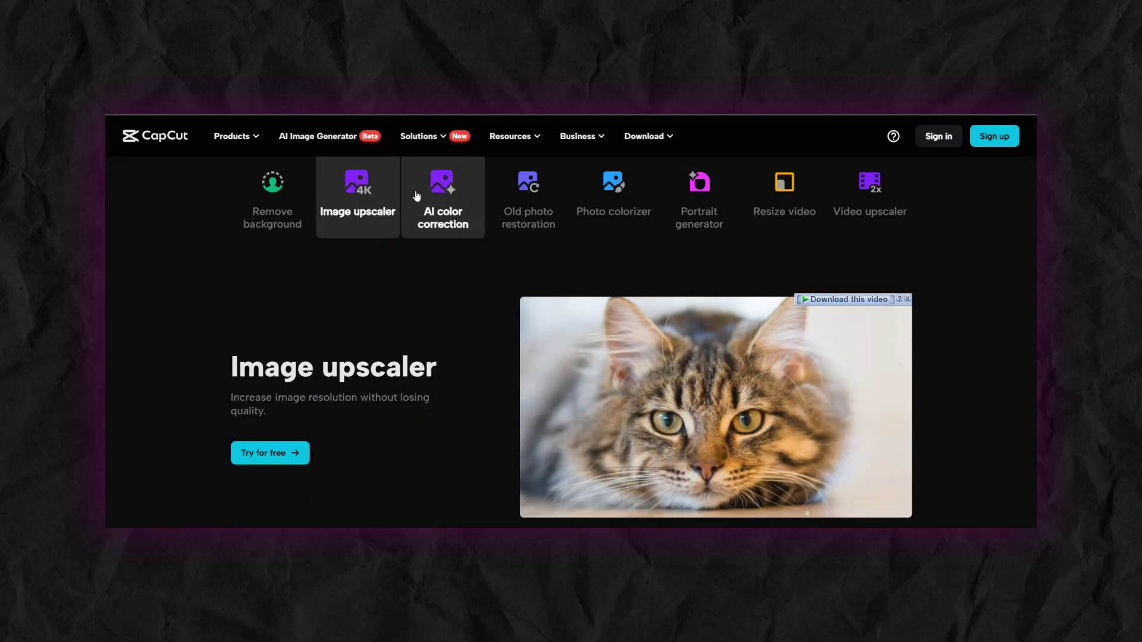
click(439, 195)
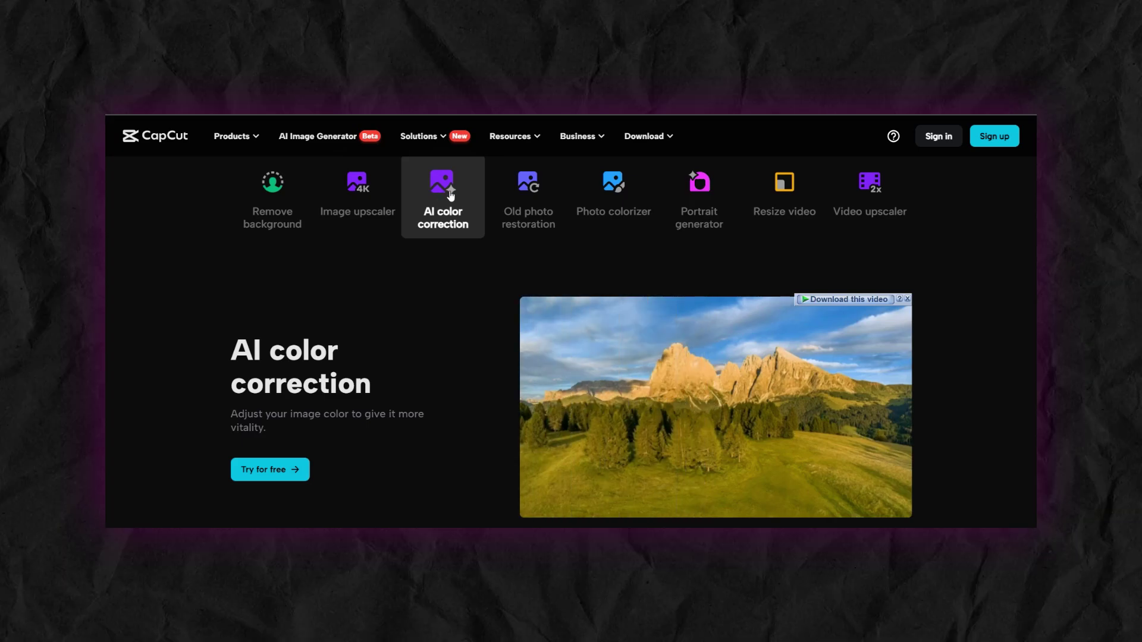
click(510, 196)
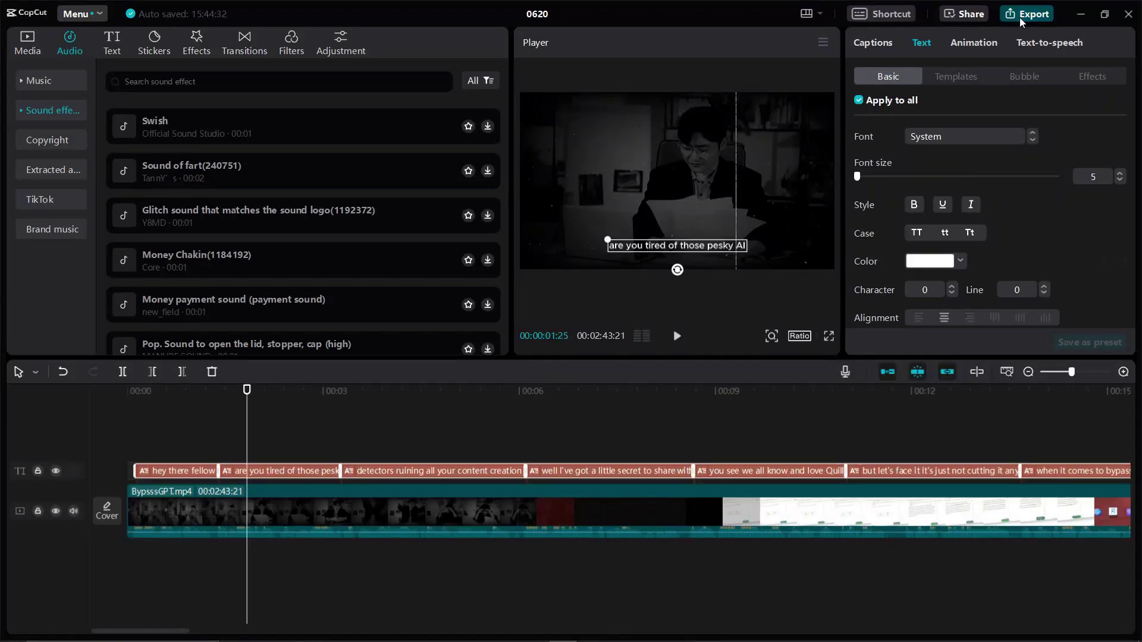
Export the video with resolution changed from 1080P to 4K
click(1020, 22)
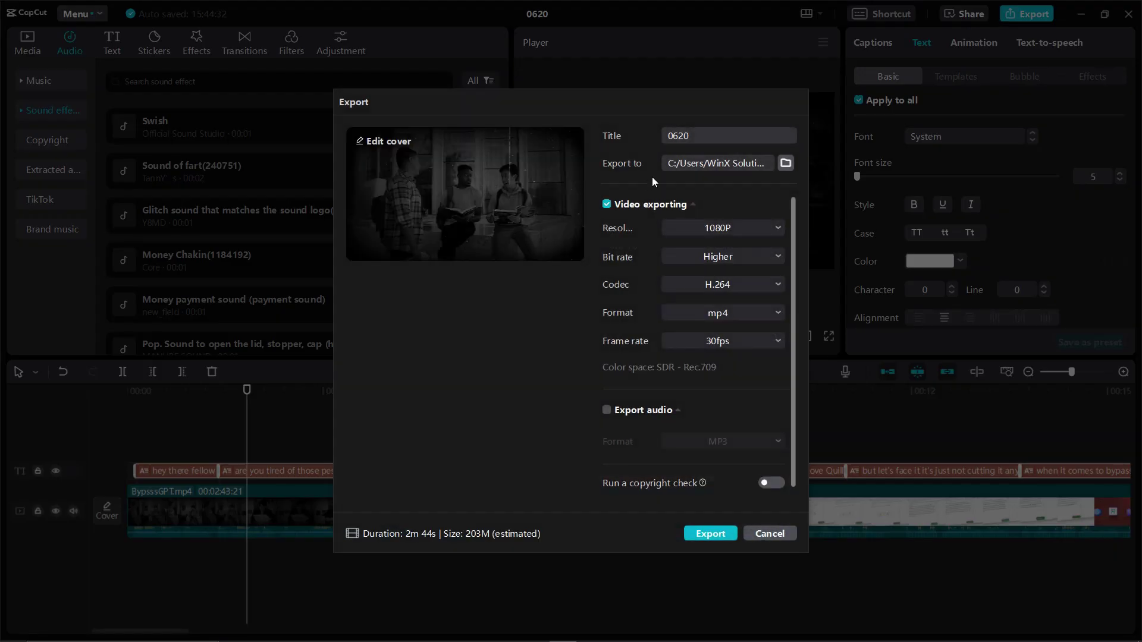
click(735, 227)
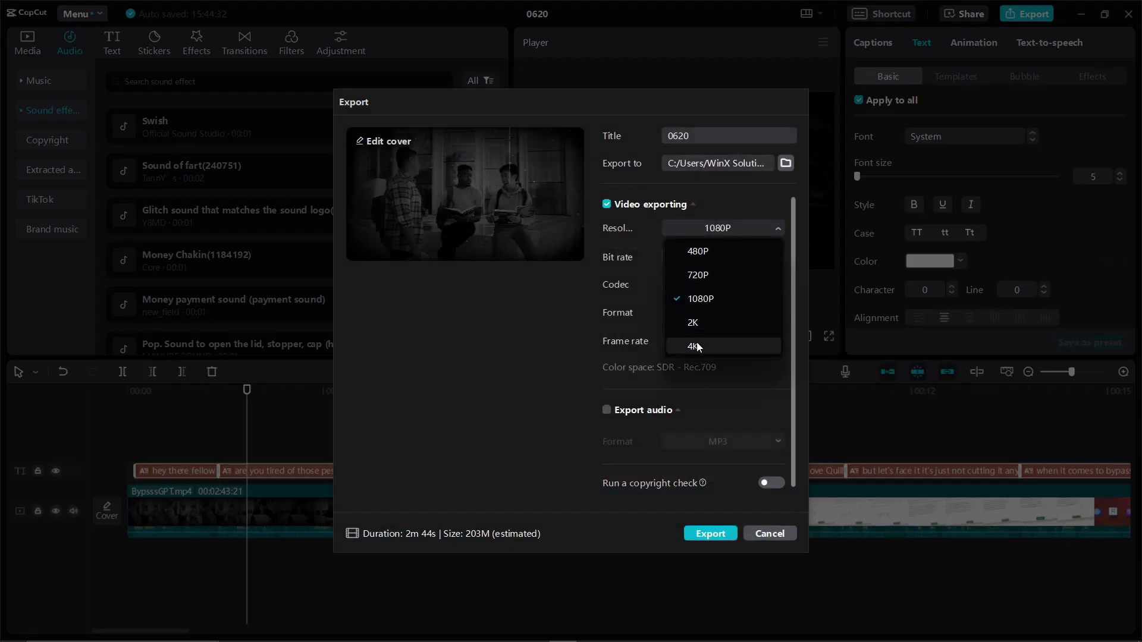
click(698, 338)
click(709, 527)
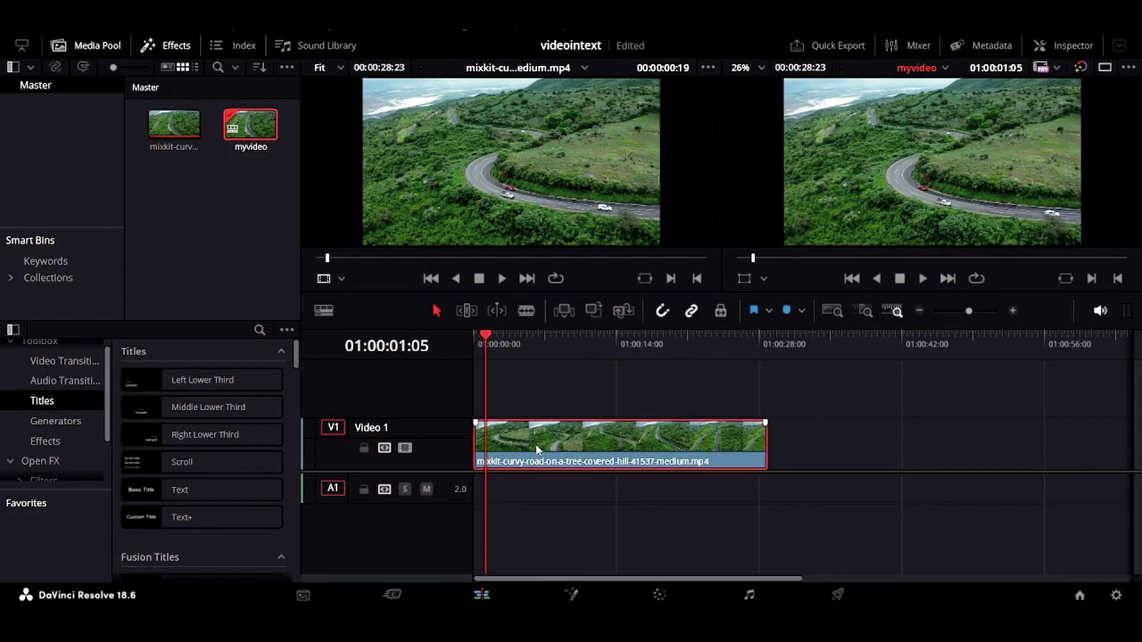
Move the curvy-road clip to Video 2 and stretch a Text+ title on Video 1 toward 28:23
drag(527, 443, 517, 384)
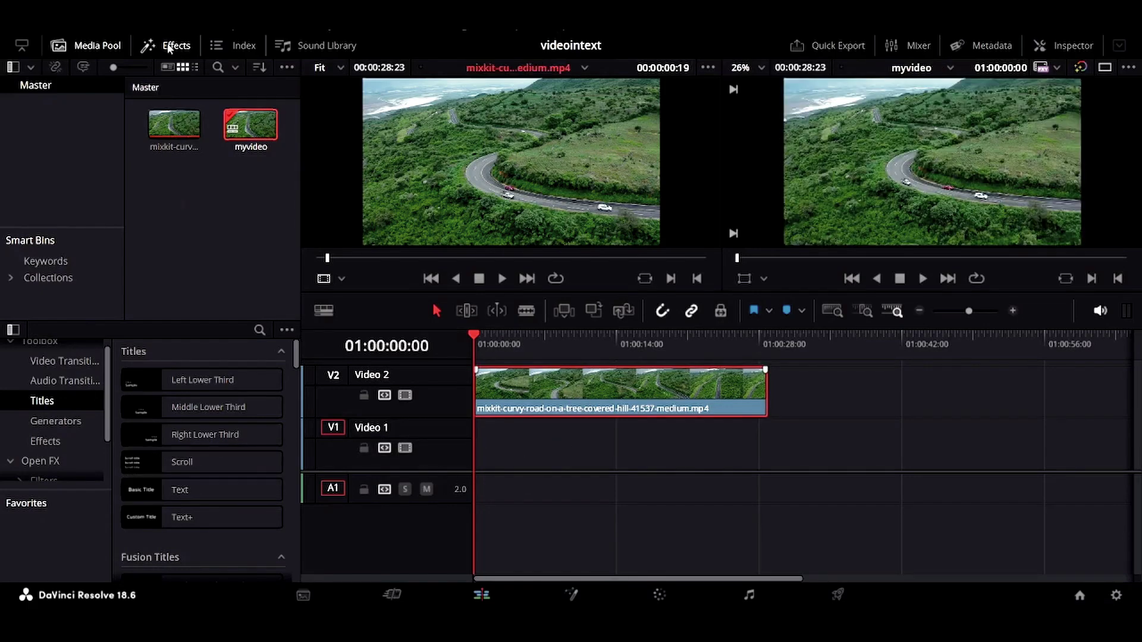
scroll(187, 486, down, 1)
click(188, 486)
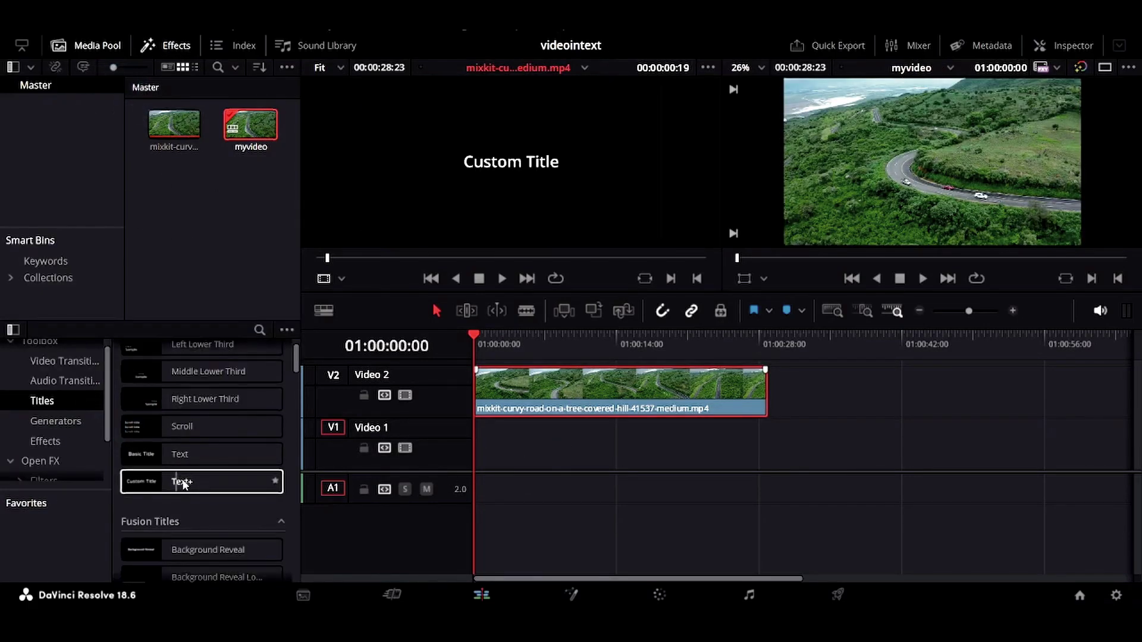
drag(185, 485, 450, 495)
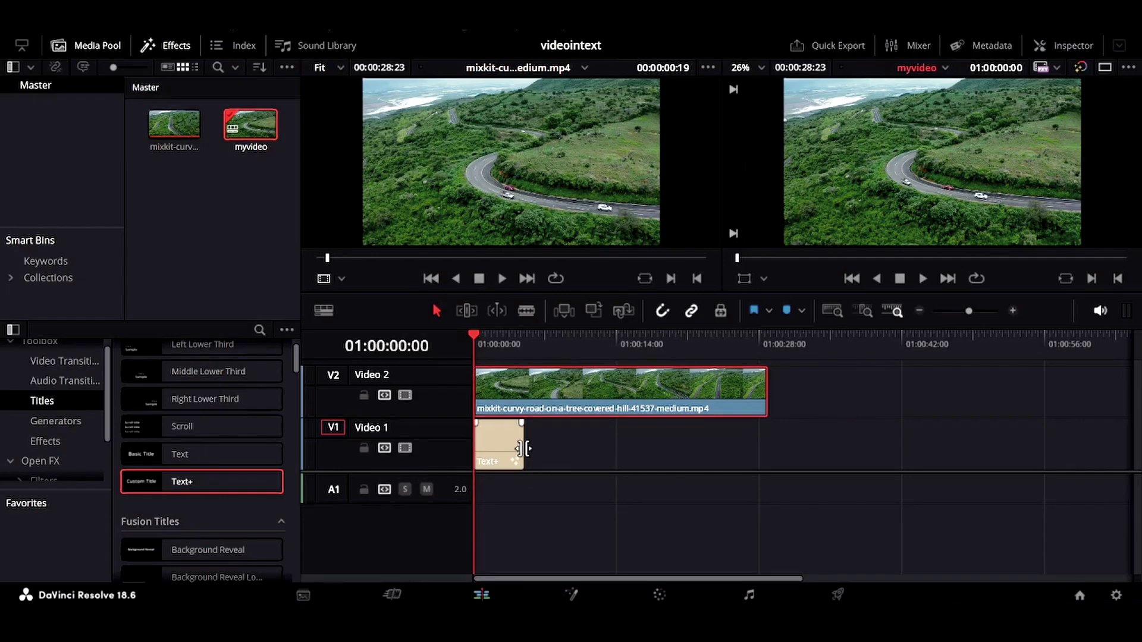
drag(523, 437, 666, 443)
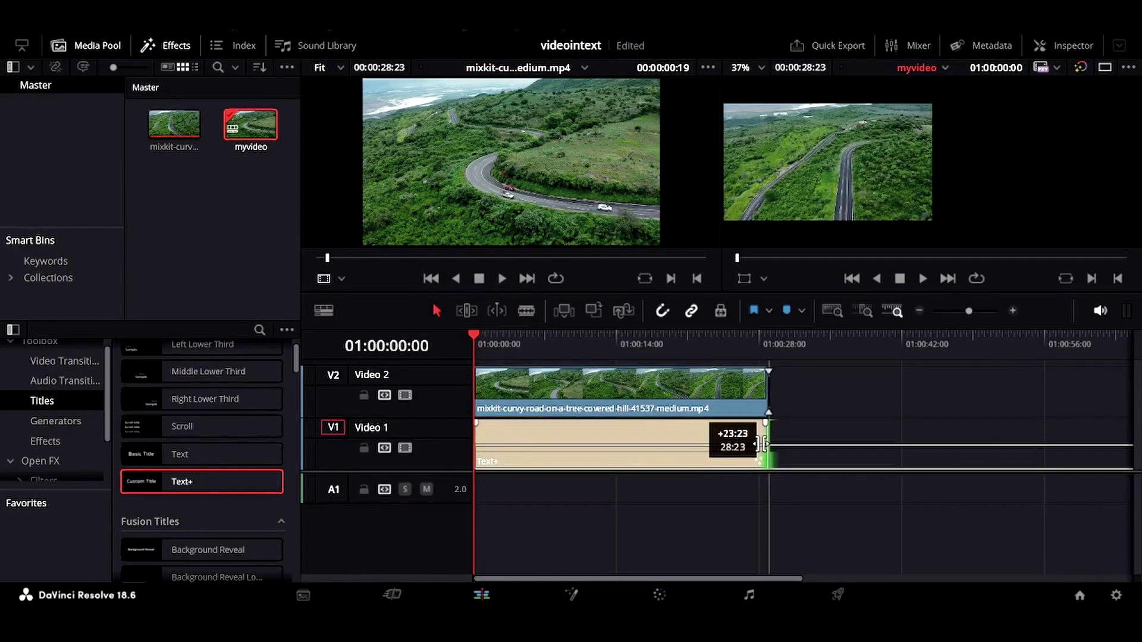